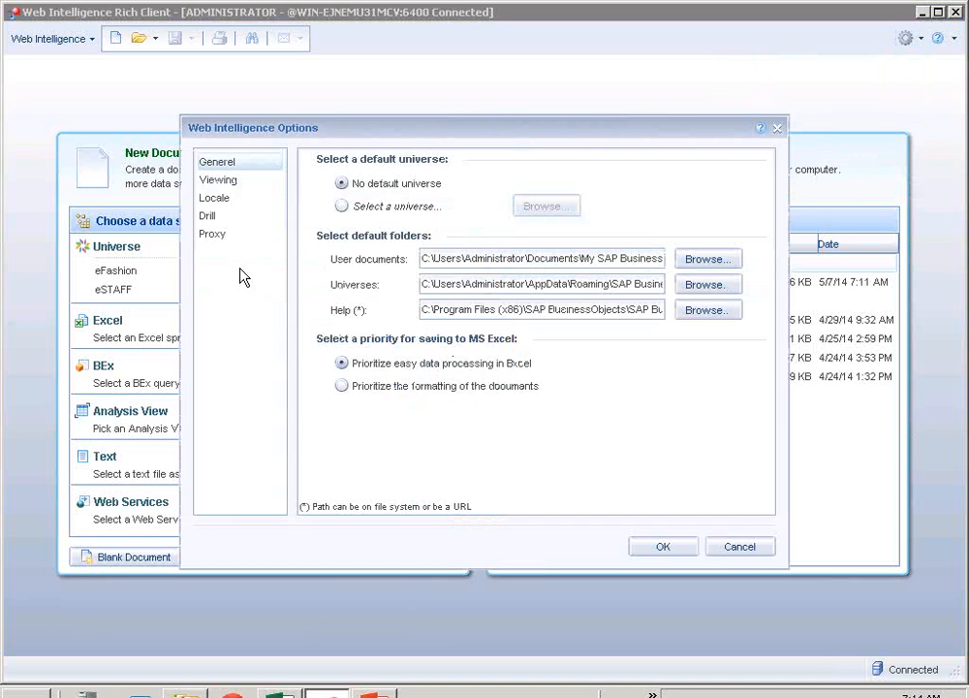
- Review the proxy and general settings in the Web Intelligence options without changing anything
click(216, 236)
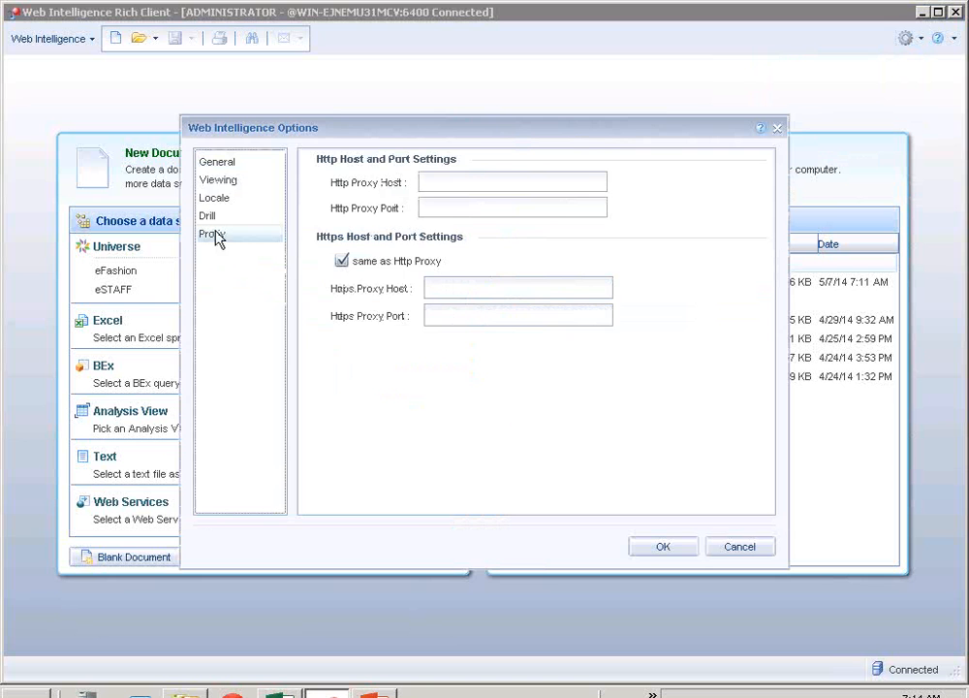
click(223, 163)
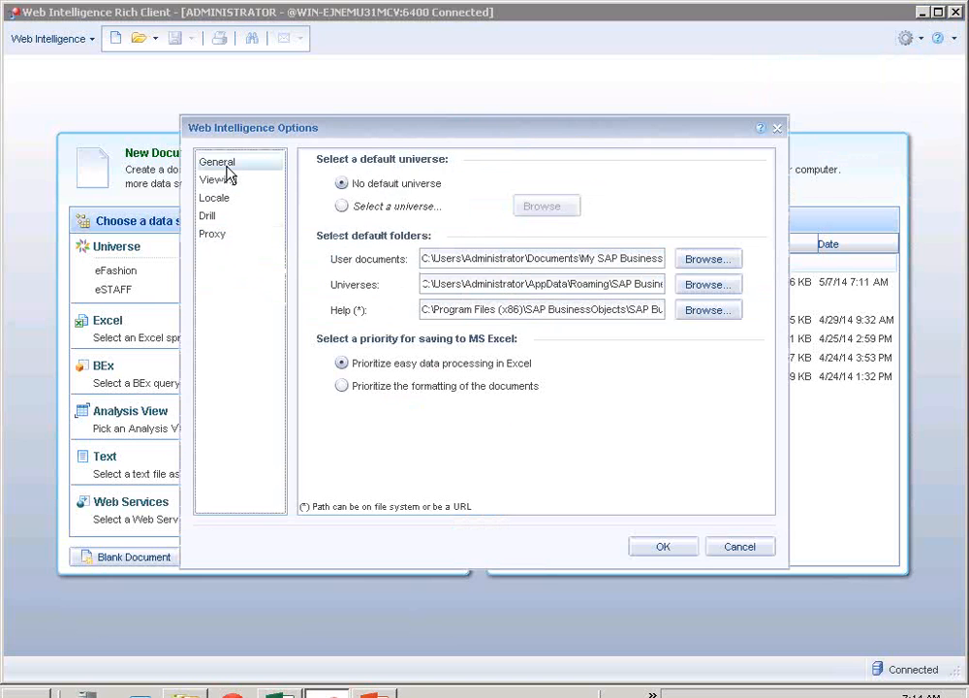
click(722, 546)
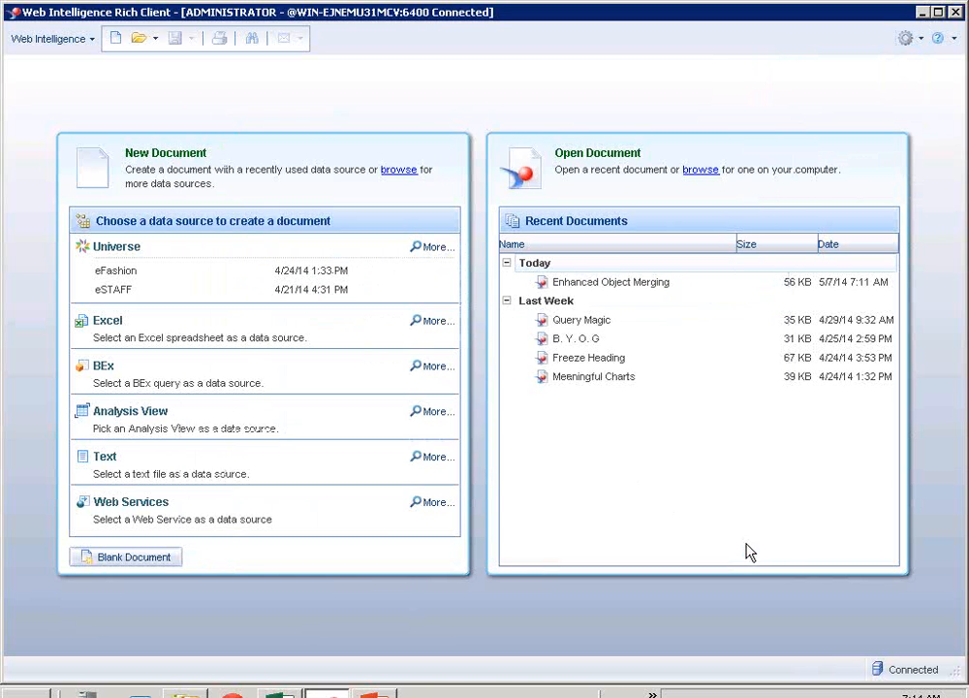
- Check the product version and build information, and close the notice
click(955, 41)
click(872, 122)
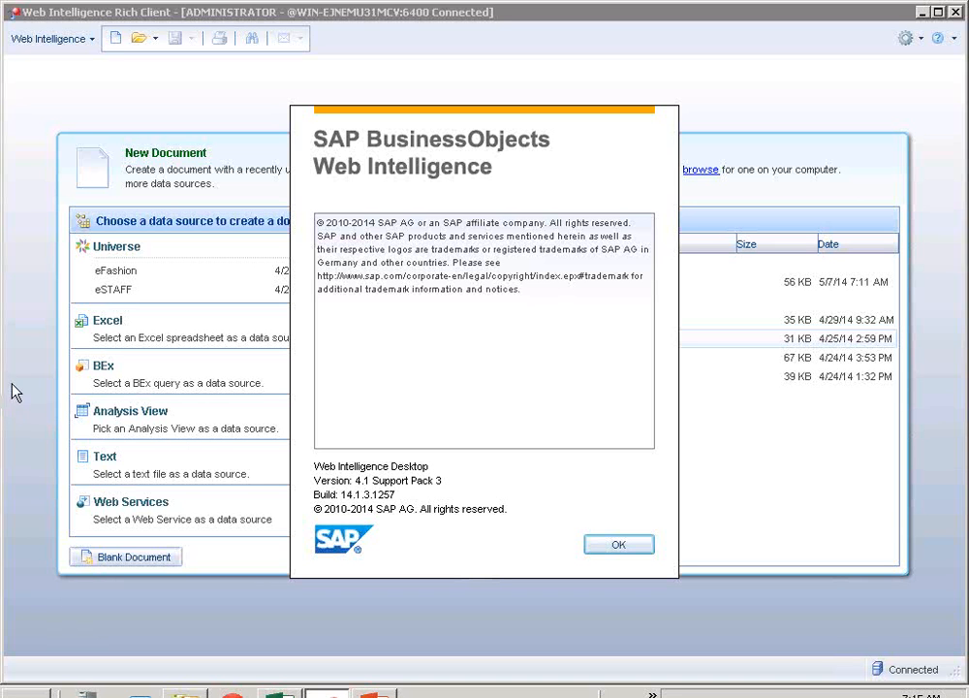
click(611, 548)
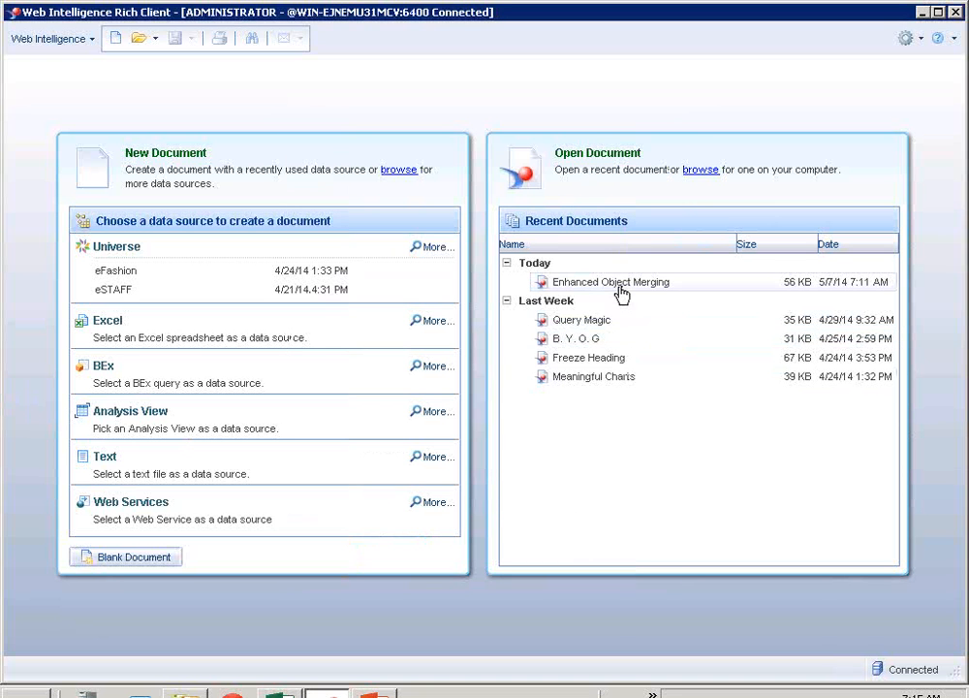
- Open the recent document Enhanced Object Merging
mouse_move(617, 293)
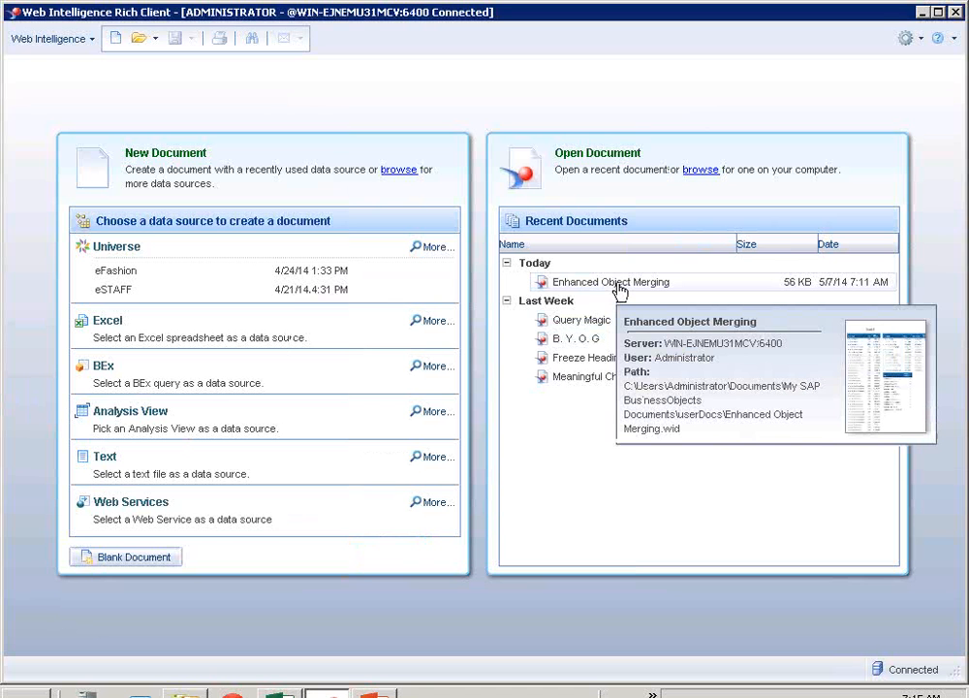
double_click(616, 284)
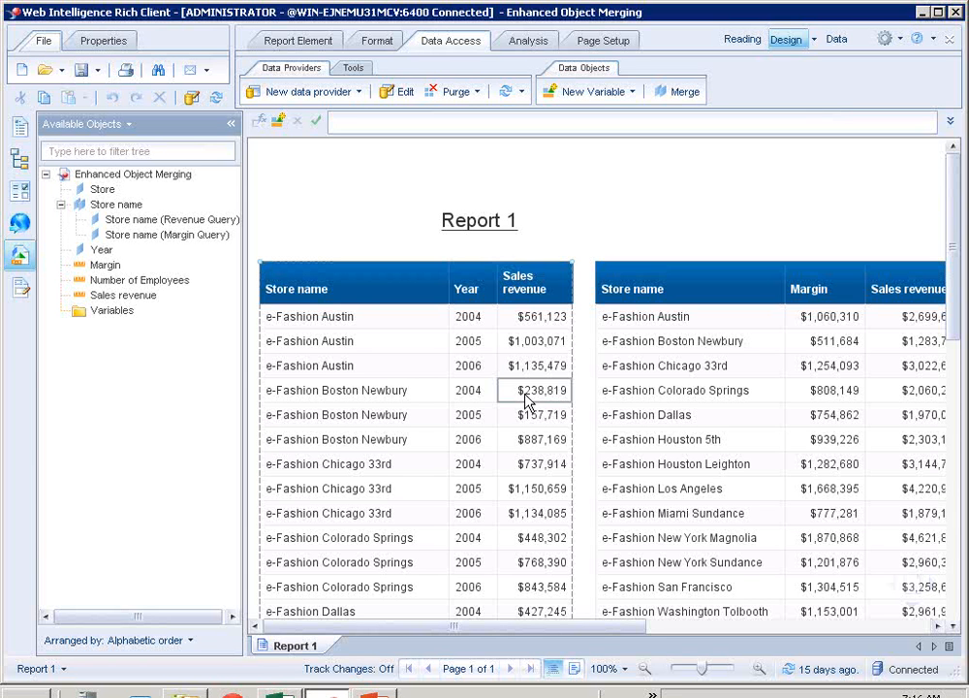
click(436, 232)
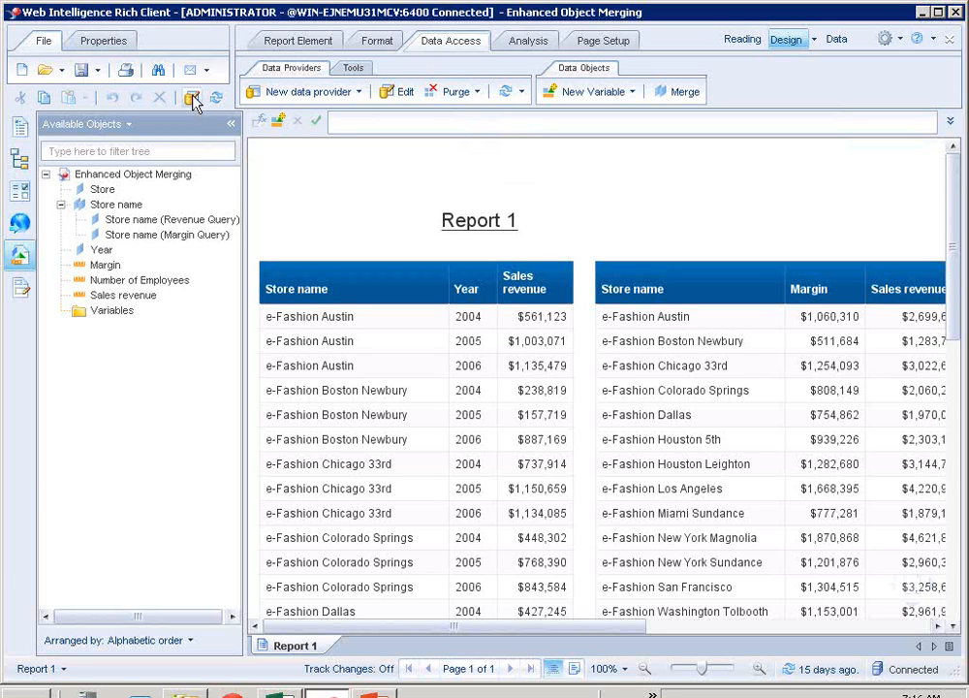
- Inspect the result objects of the Revenue, Margin and Employee queries and return to the report
click(394, 94)
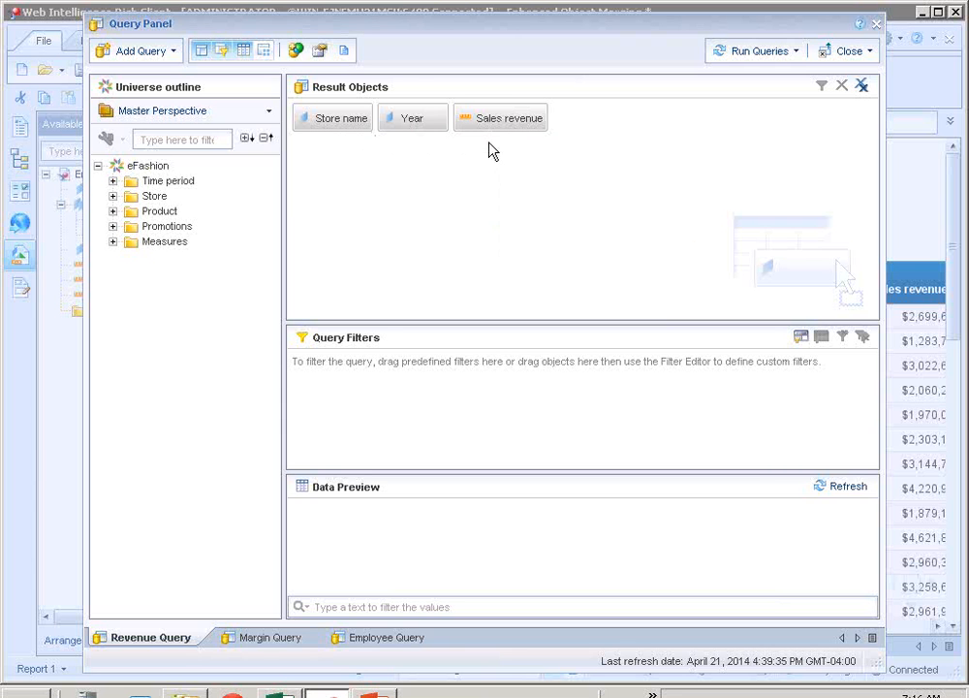
click(260, 638)
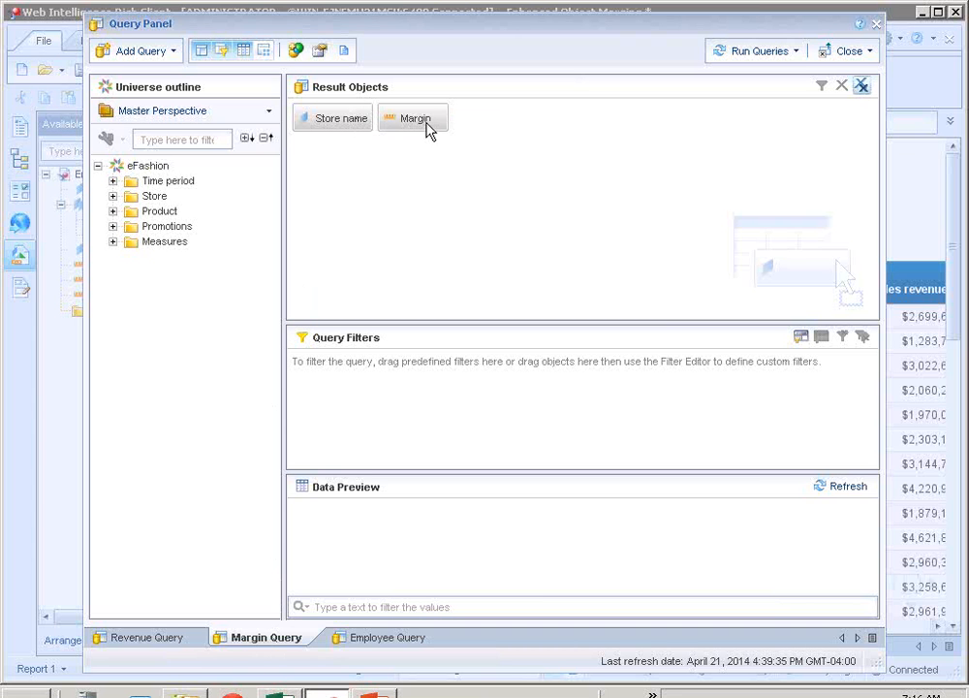
mouse_move(429, 128)
click(384, 642)
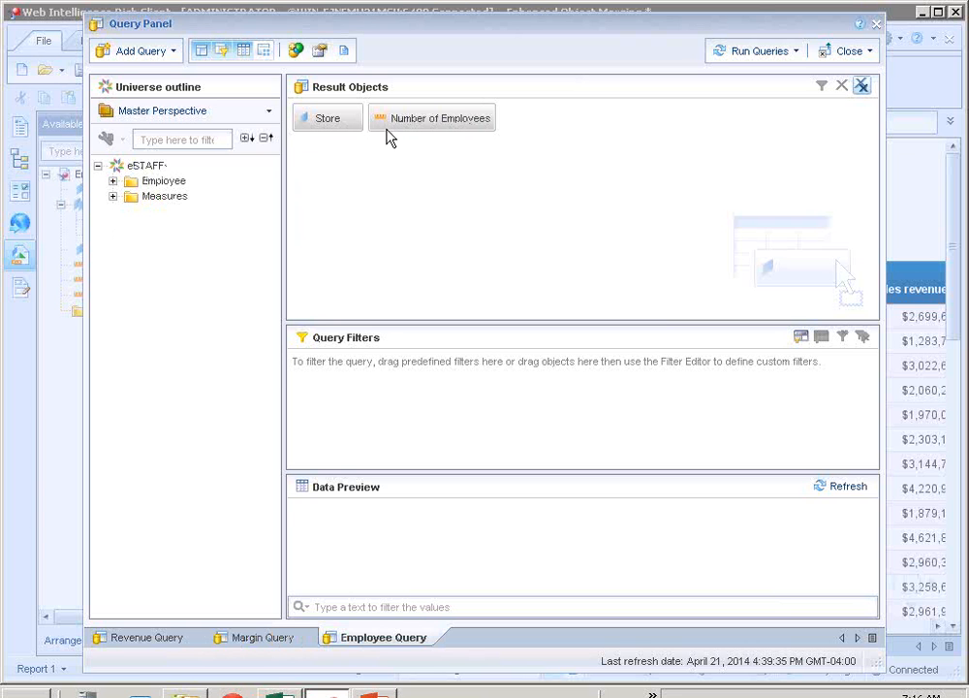
click(155, 639)
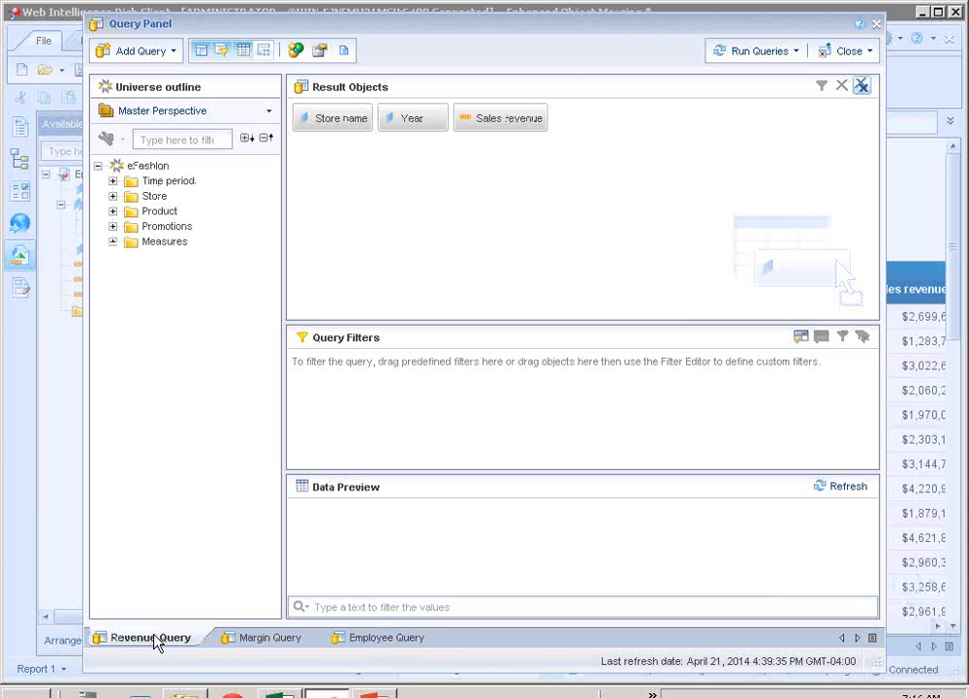
click(856, 56)
click(826, 81)
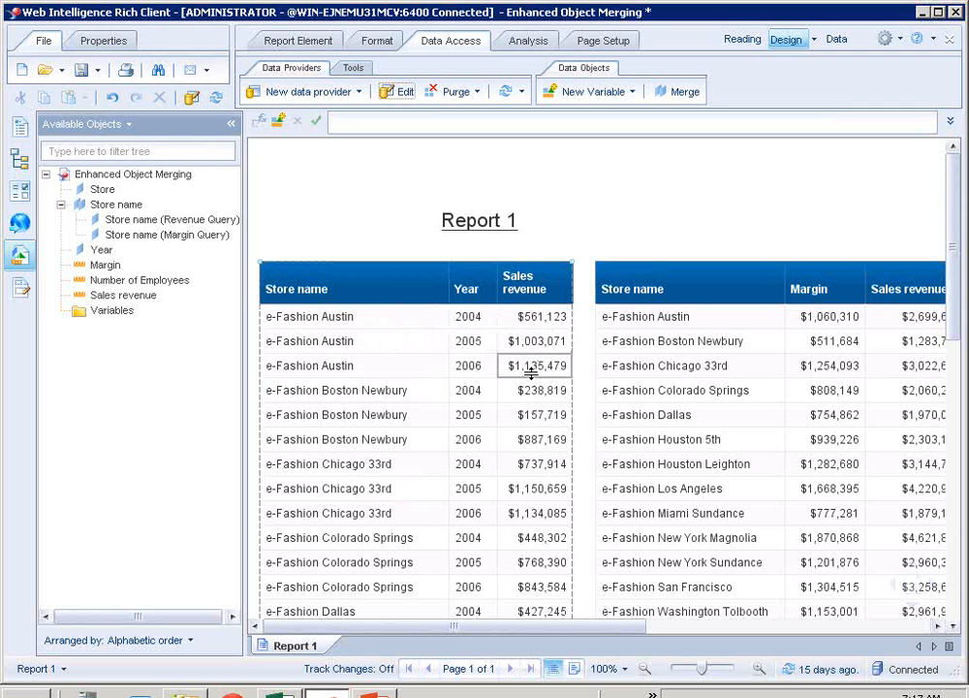
- Review the available objects arranged by query and return them to alphabetic order
drag(572, 628, 729, 626)
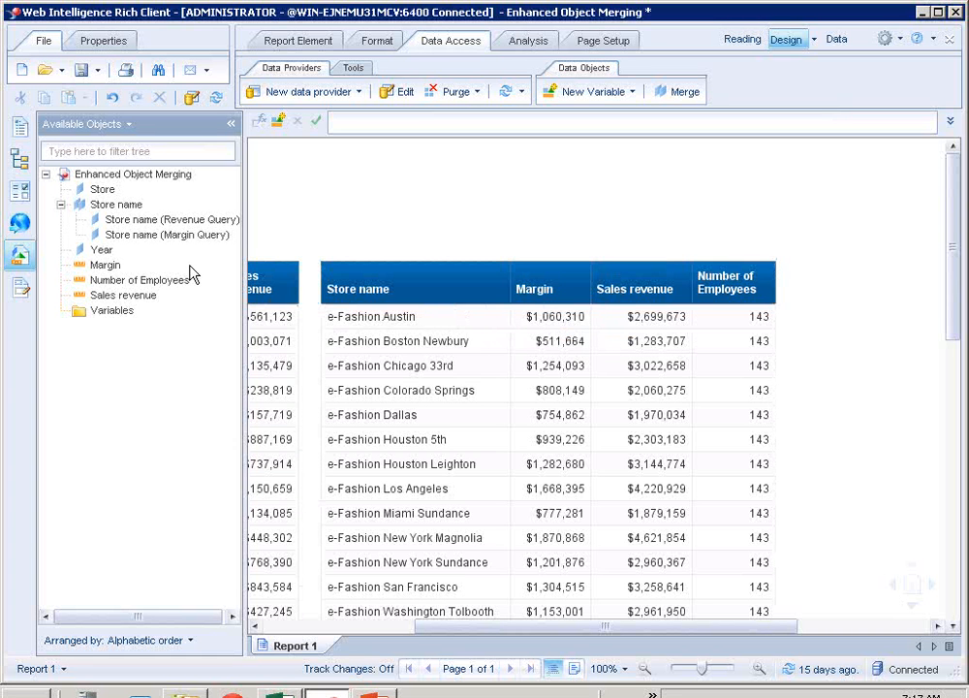
click(112, 640)
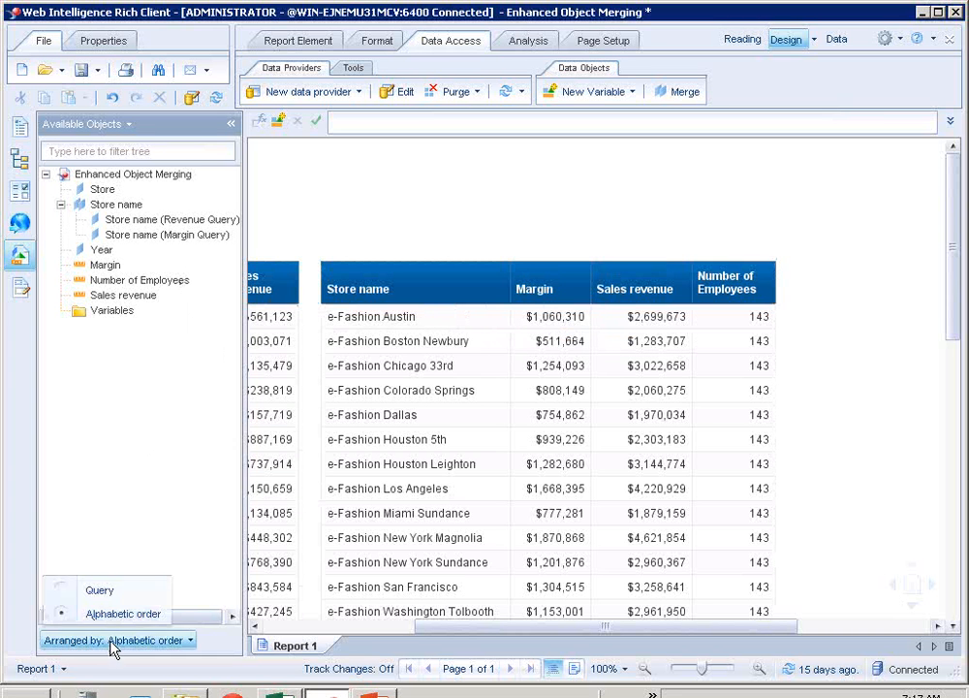
click(100, 590)
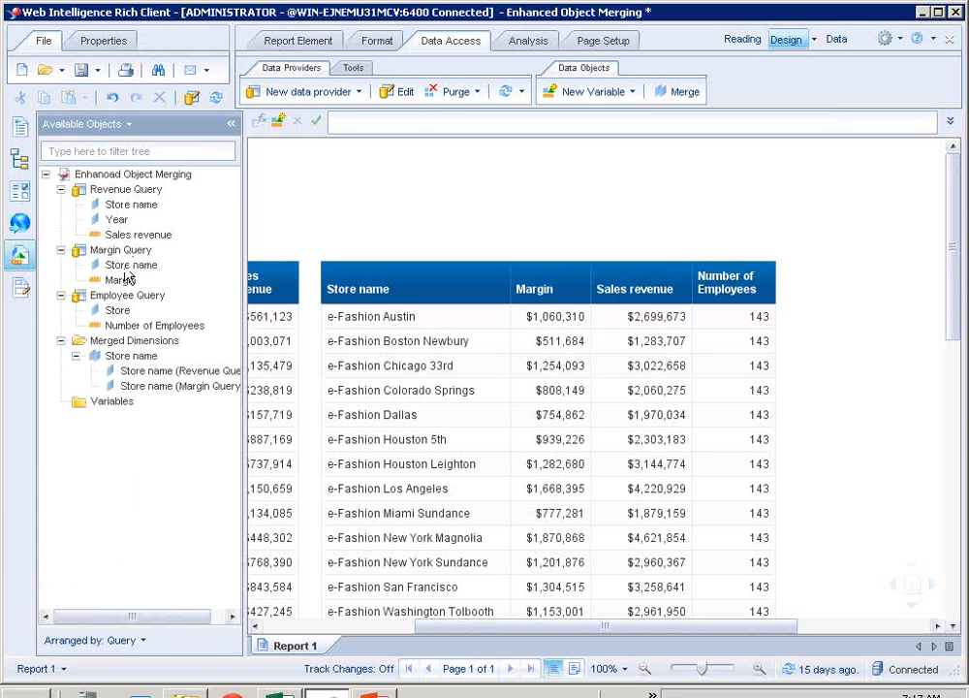
click(523, 338)
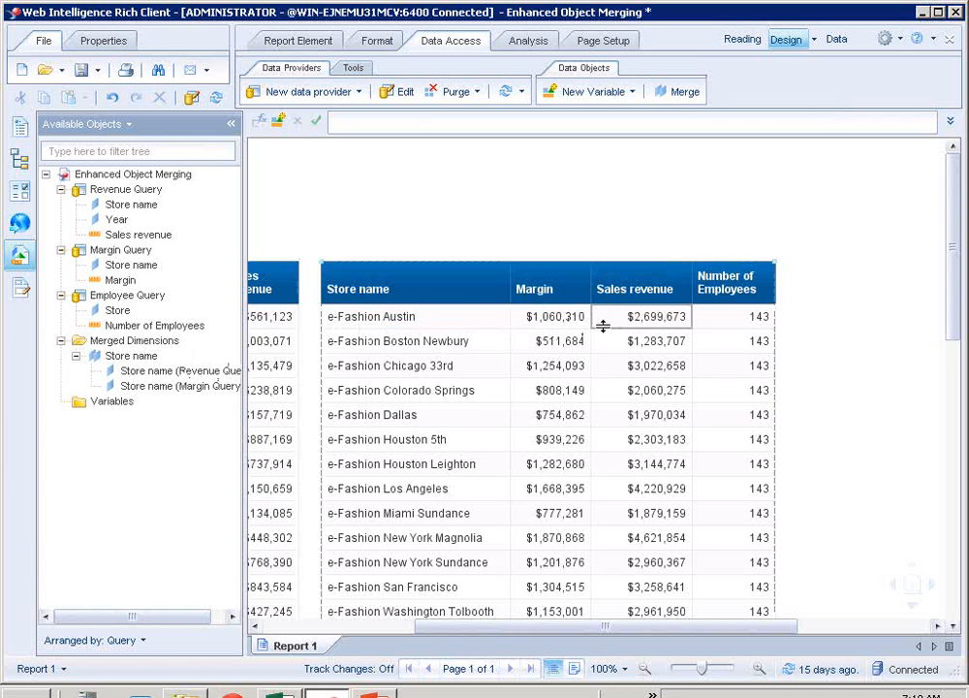
click(136, 646)
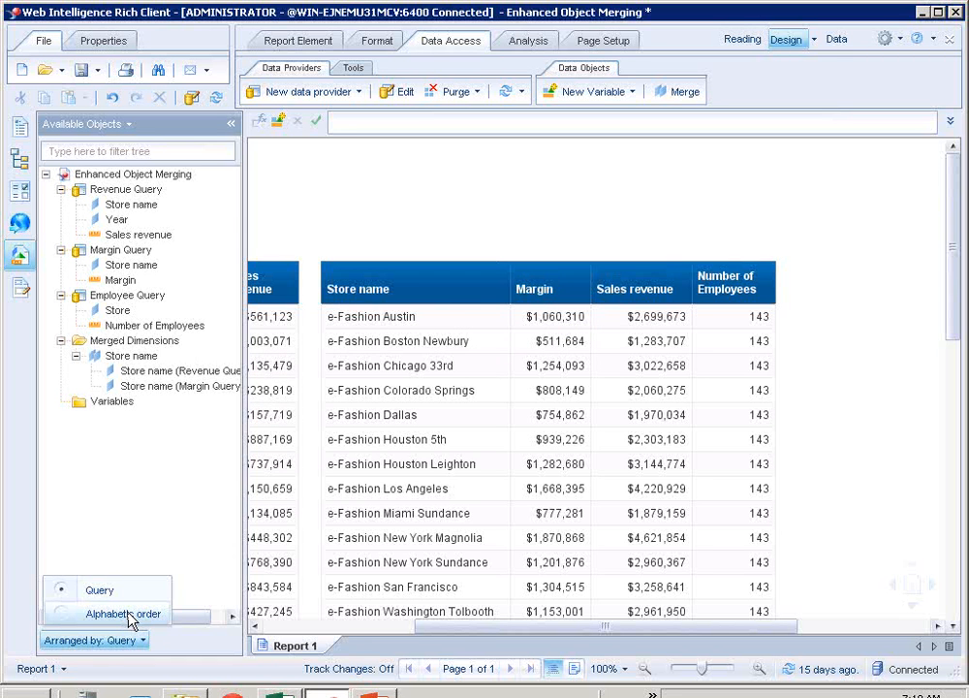
click(130, 615)
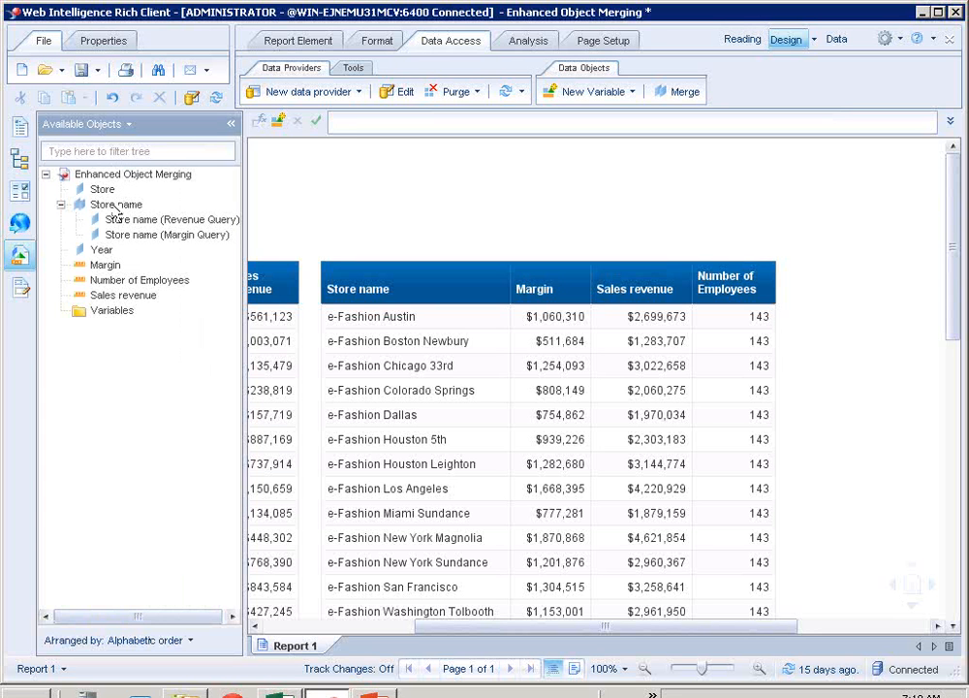
- Add the Store dimension from the Employee Query to the existing Store name merged dimension
right_click(114, 210)
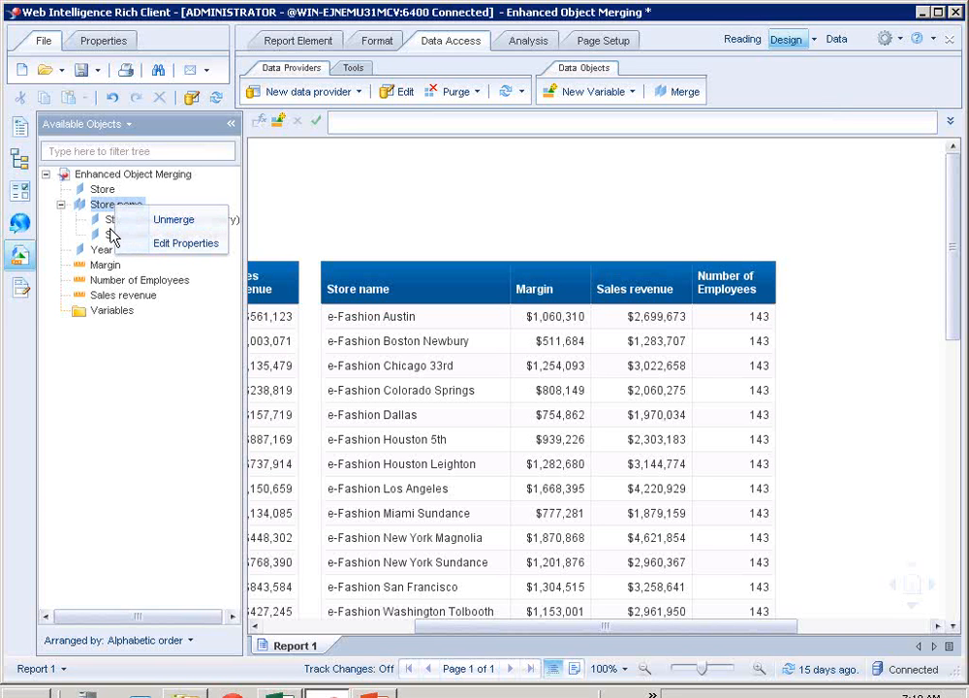
click(97, 385)
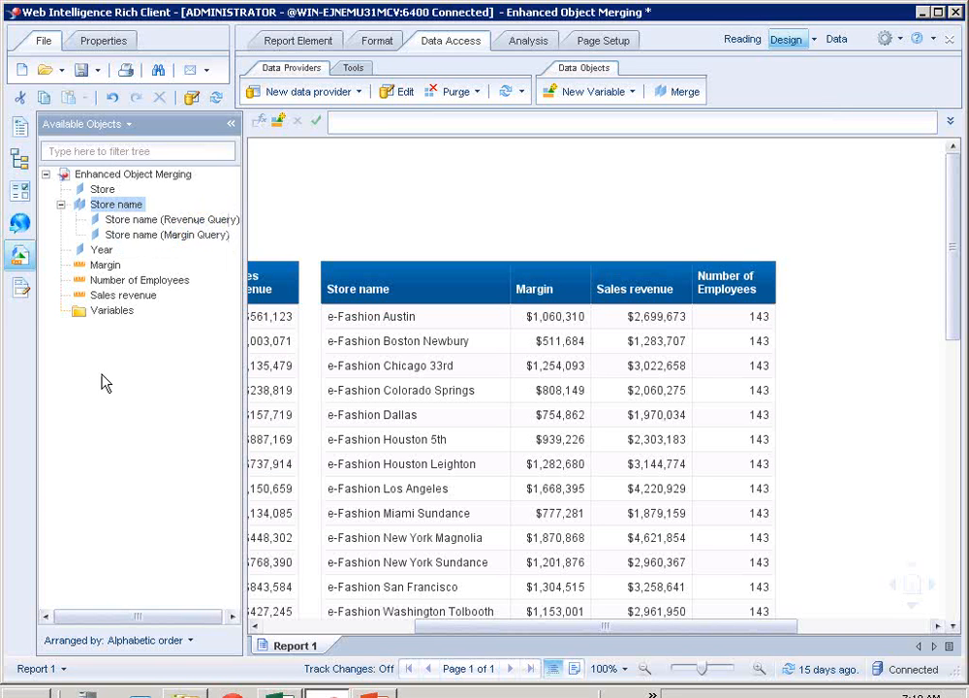
click(103, 206)
right_click(103, 193)
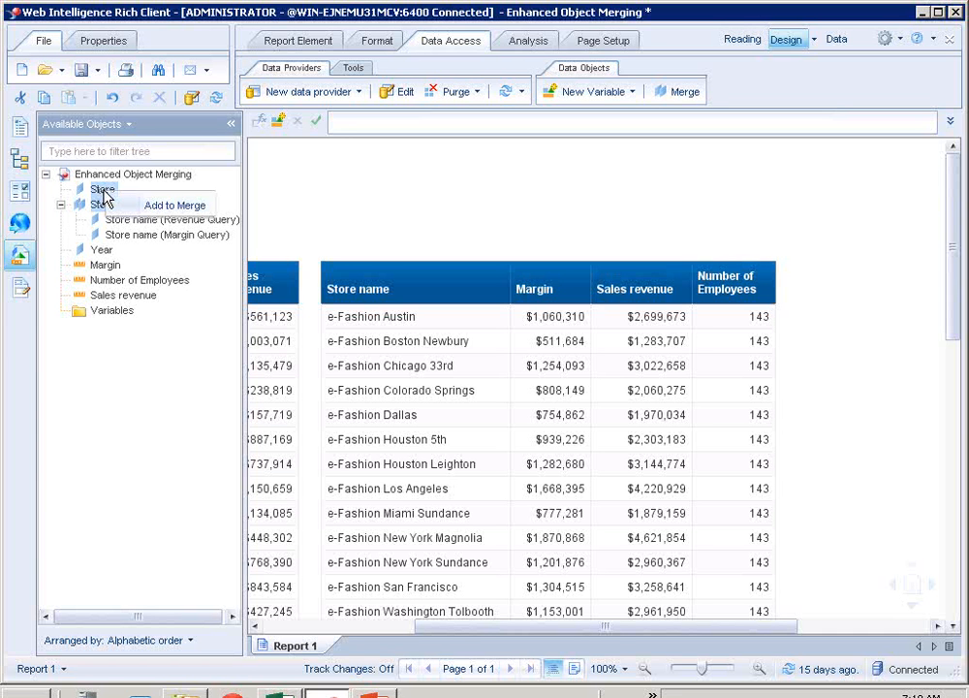
click(150, 207)
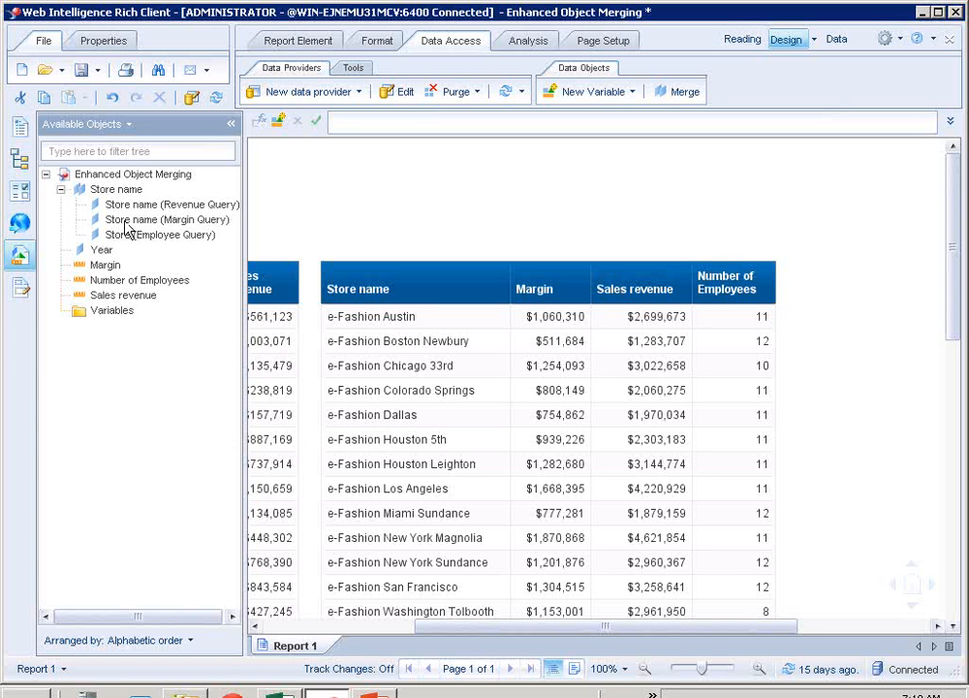
- Examine the store table and the dimensions offered for merging, leaving the merge selection without changes
click(367, 340)
click(777, 530)
click(792, 429)
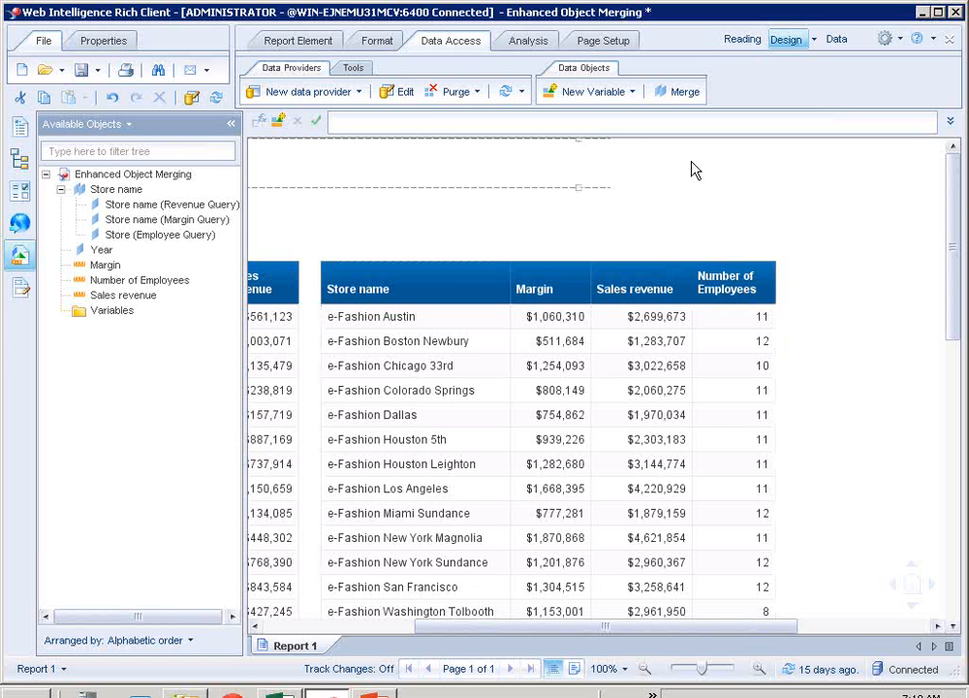
click(295, 232)
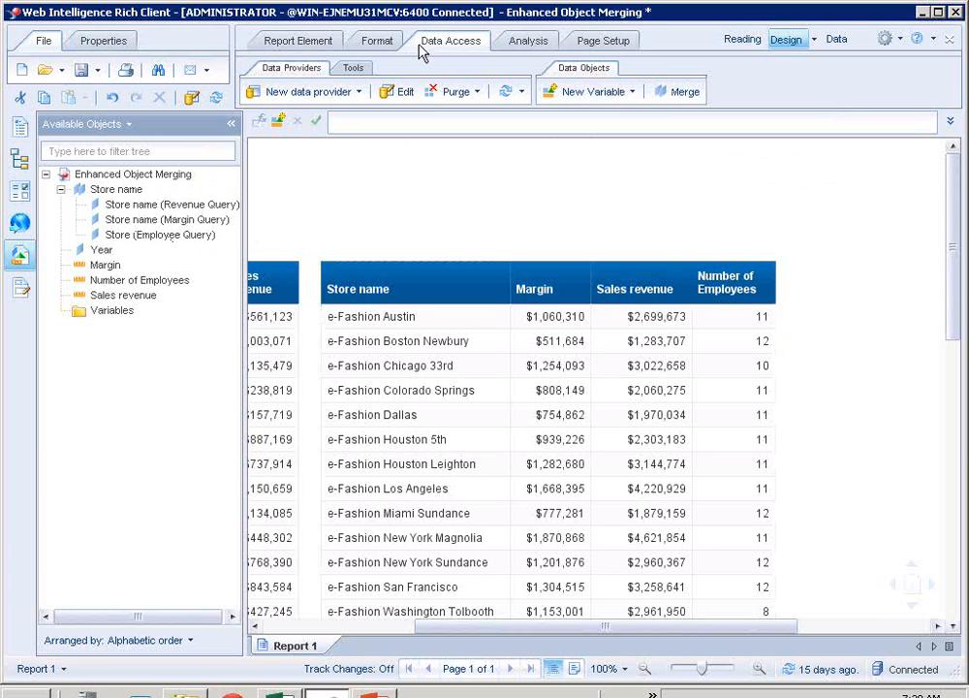
click(678, 94)
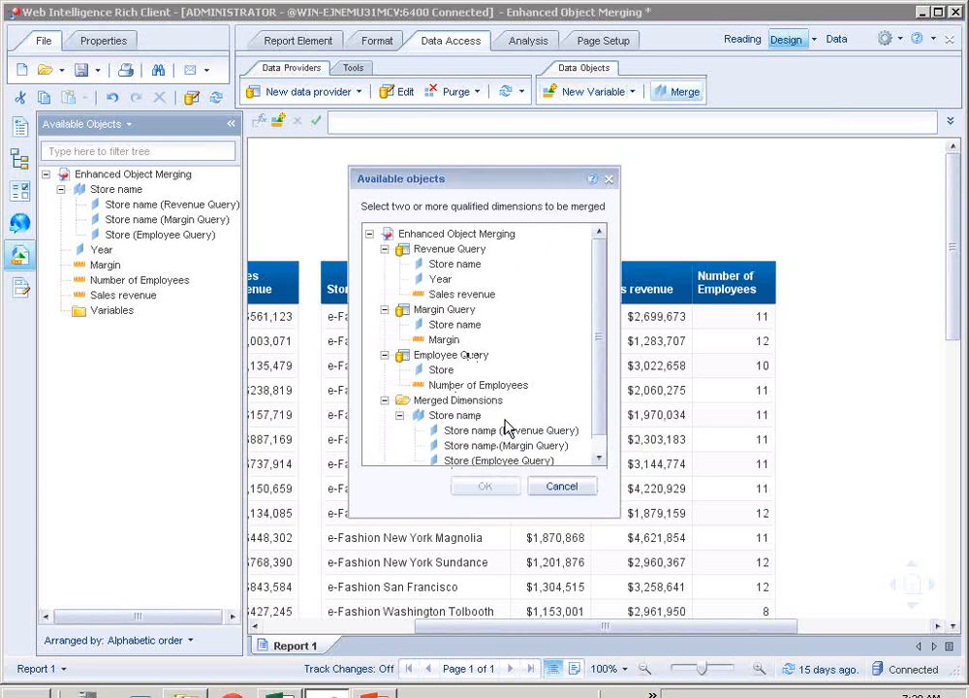
click(562, 486)
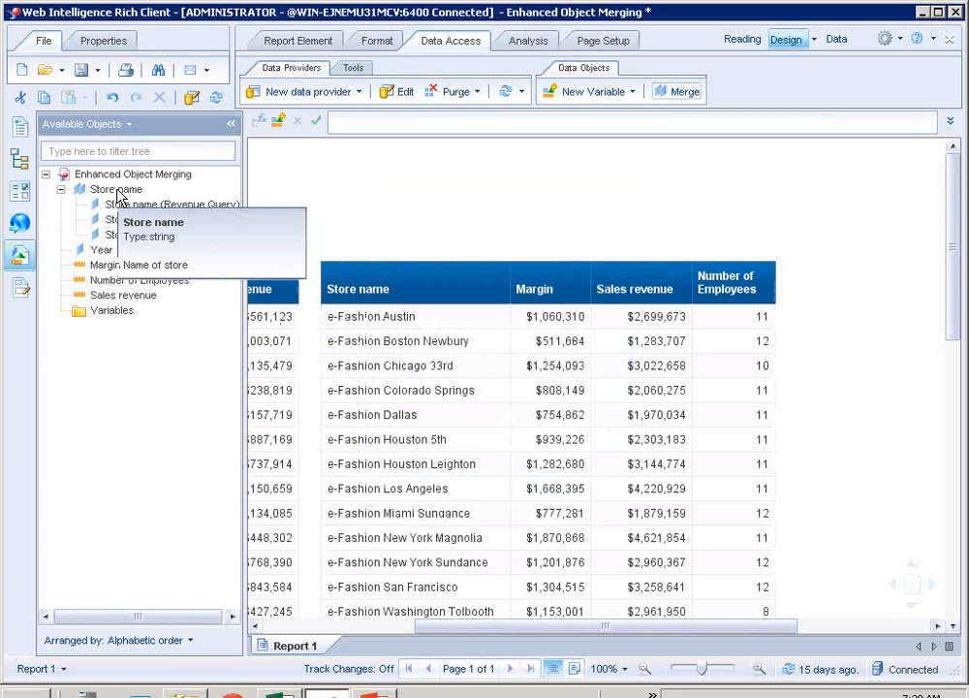
- Unmerge the Store name dimension, accepting its removal from the report, and refresh the document's data
drag(117, 194, 380, 176)
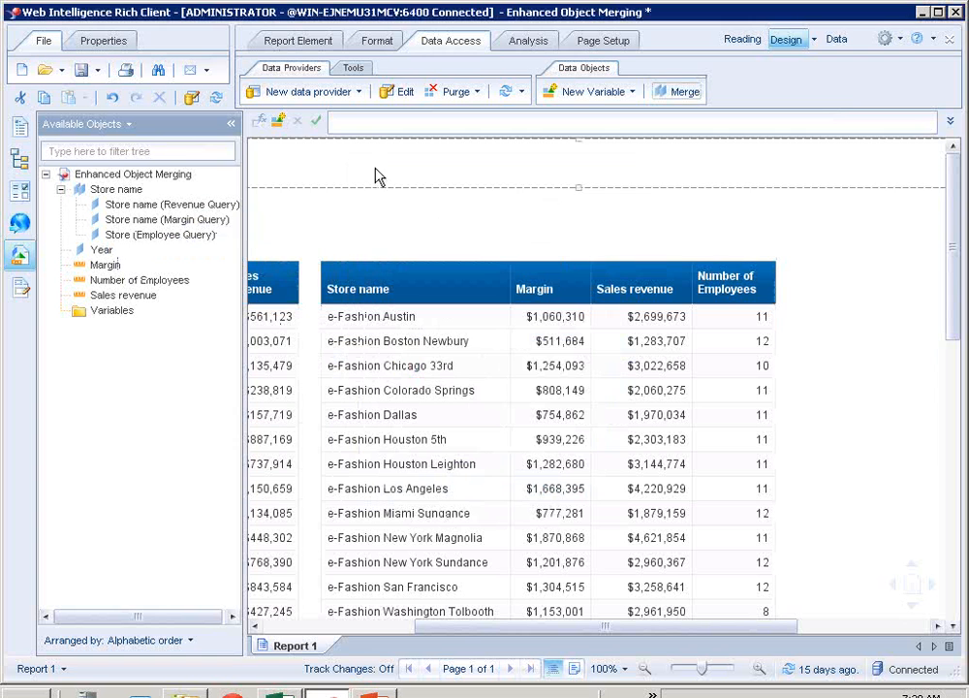
right_click(123, 197)
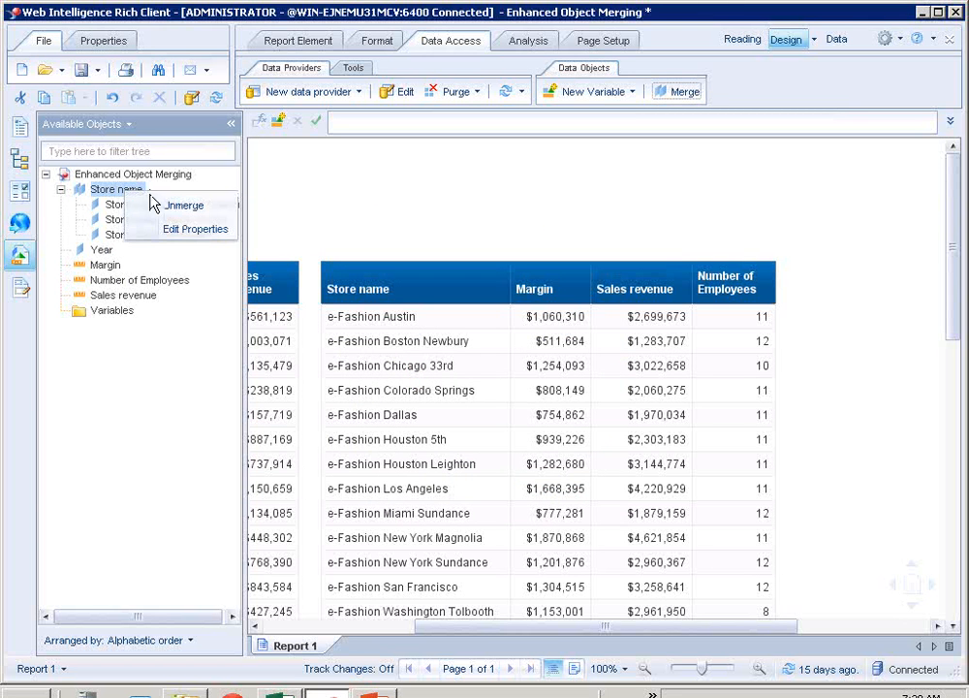
click(176, 210)
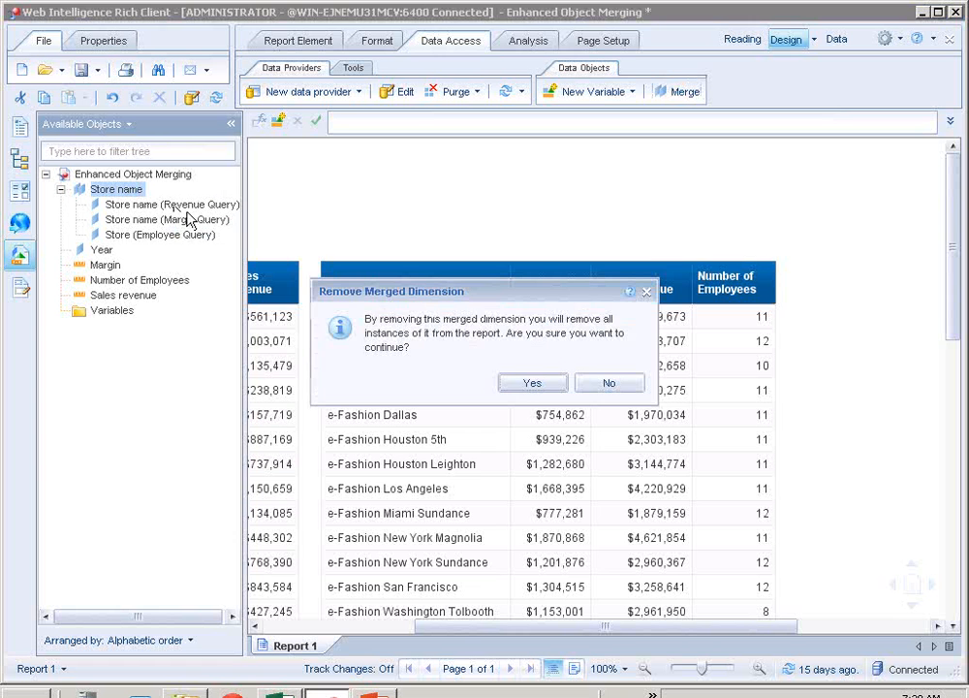
click(532, 384)
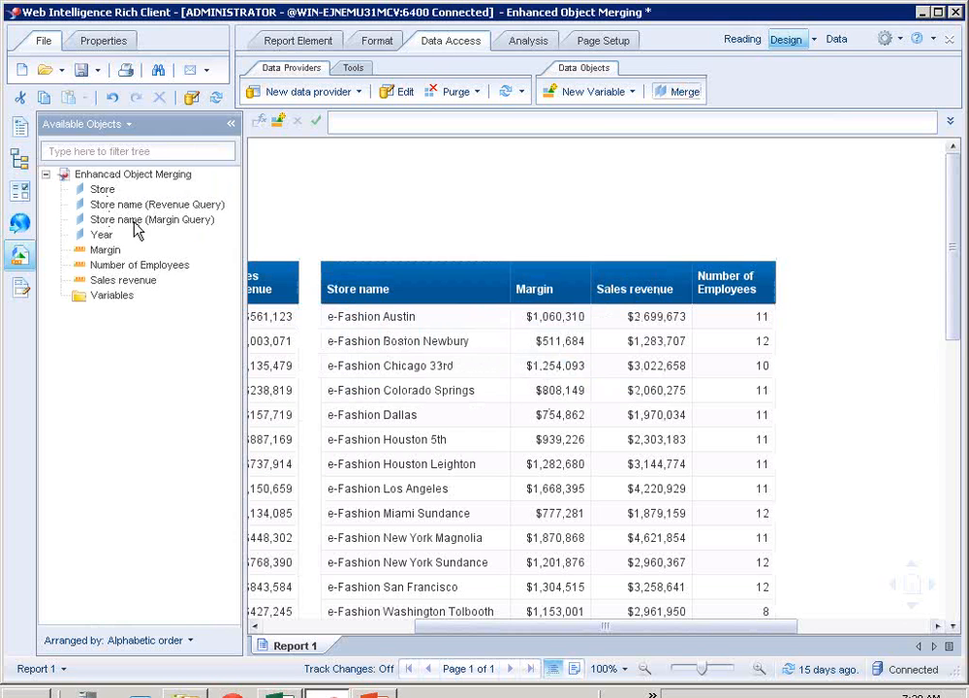
click(504, 97)
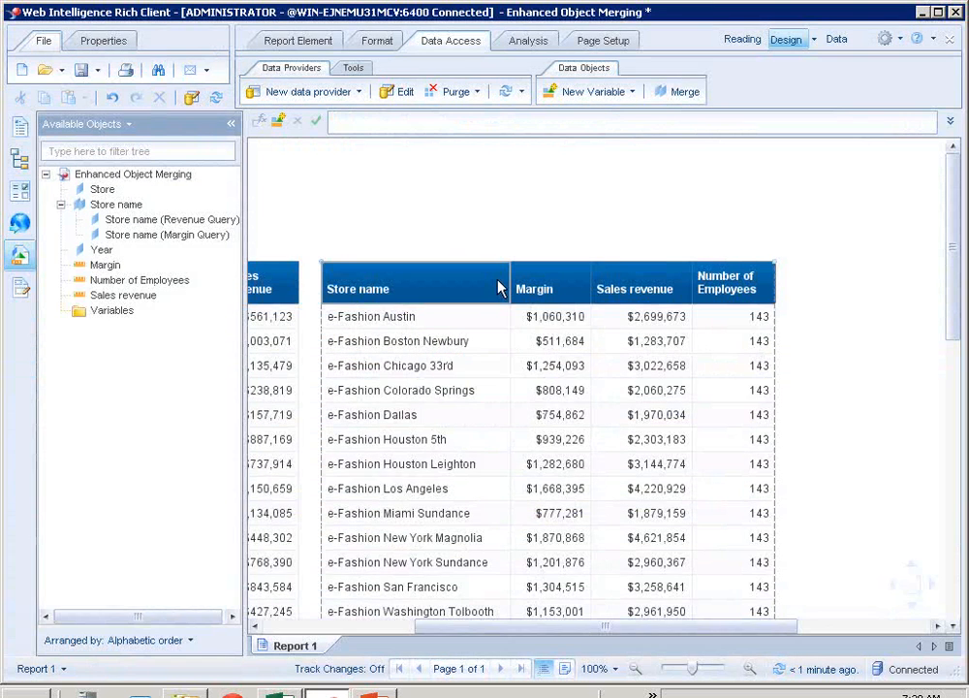
click(762, 340)
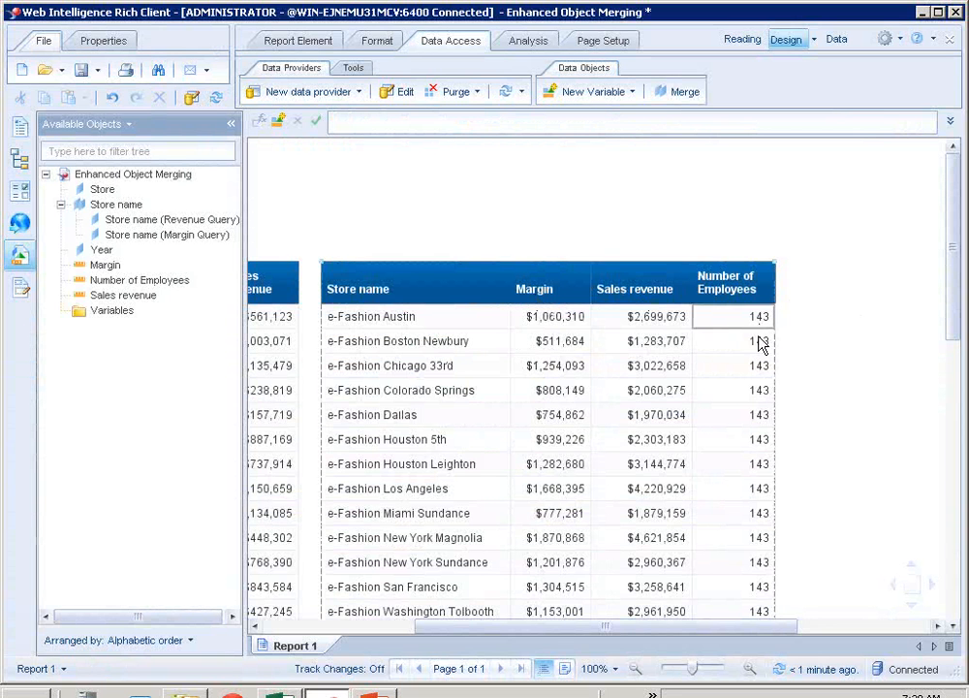
- Examine the Number of Employees values across the store rows of the table, then clear the table selection
click(748, 389)
click(750, 318)
click(754, 365)
click(751, 414)
click(748, 389)
click(750, 341)
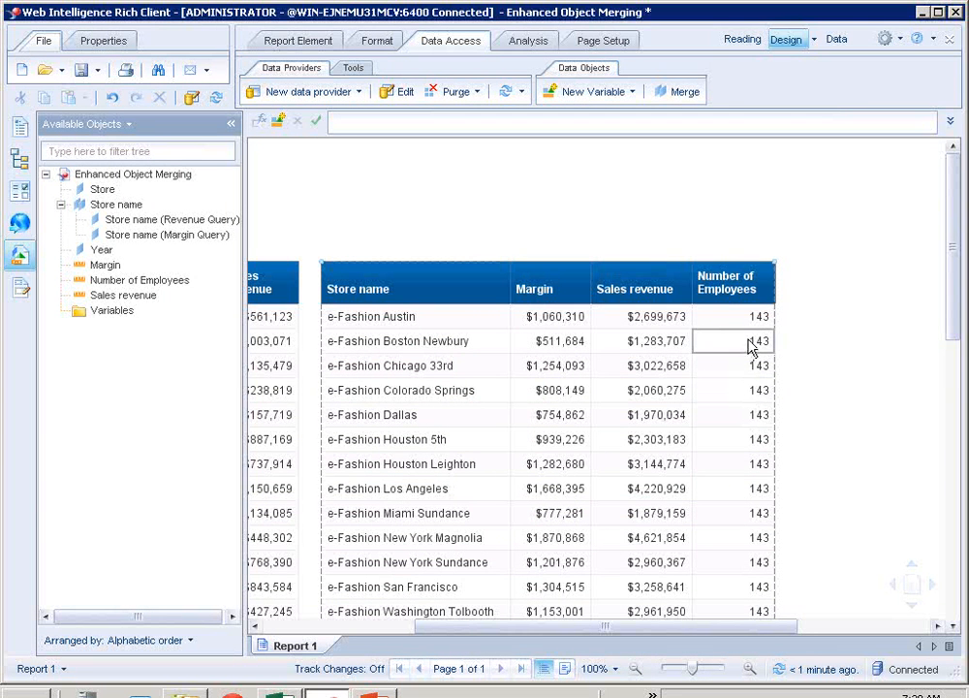
click(398, 229)
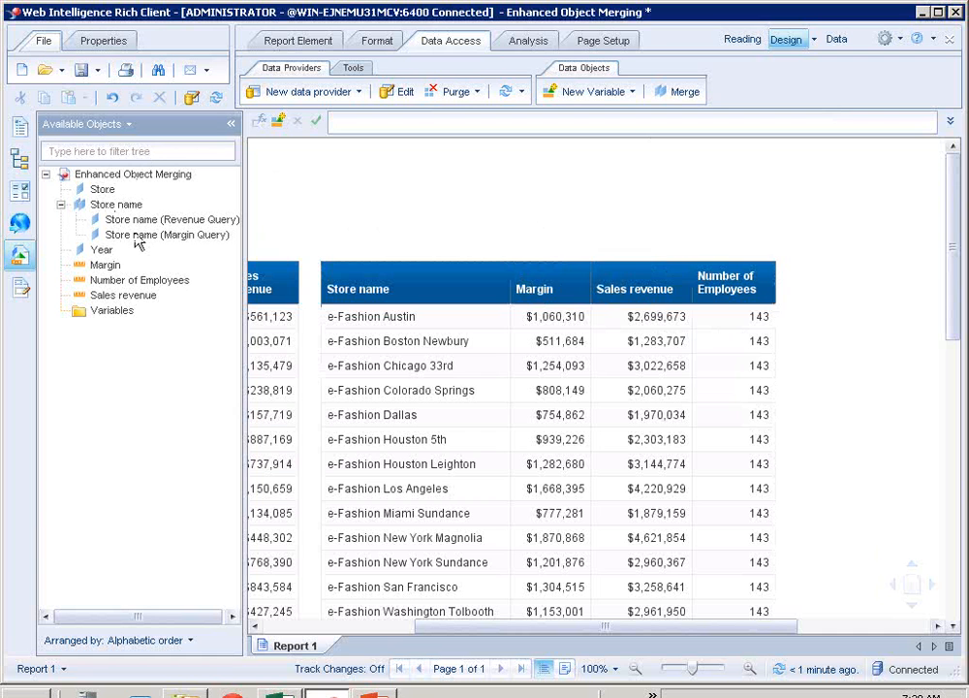
- Review the data options in the document summary and accept its settings with Auto-merge dimensions enabled
click(20, 129)
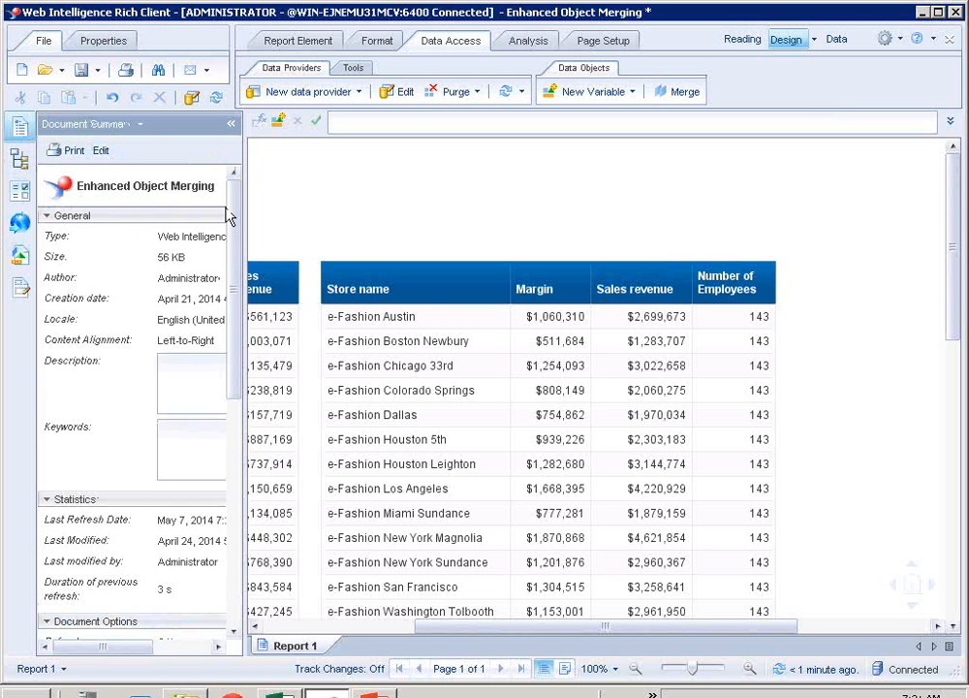
drag(234, 225, 232, 410)
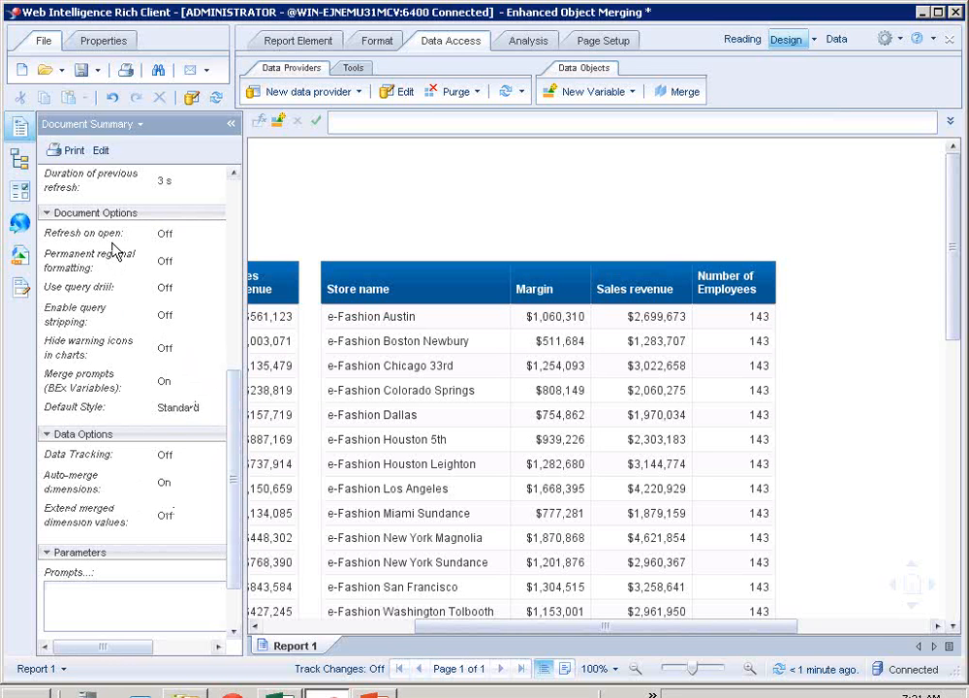
click(101, 151)
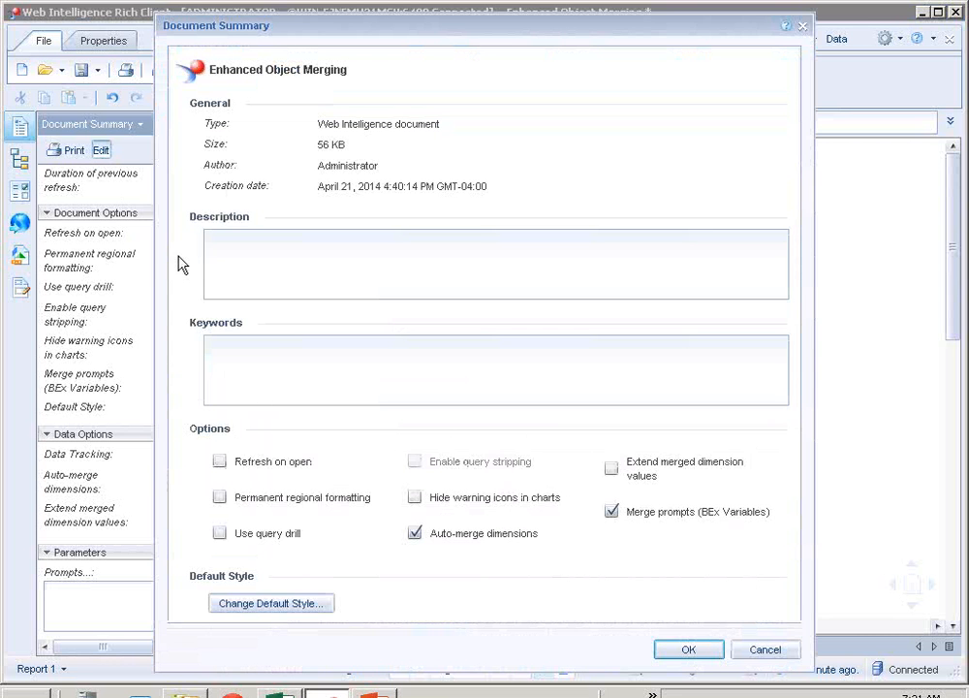
click(414, 534)
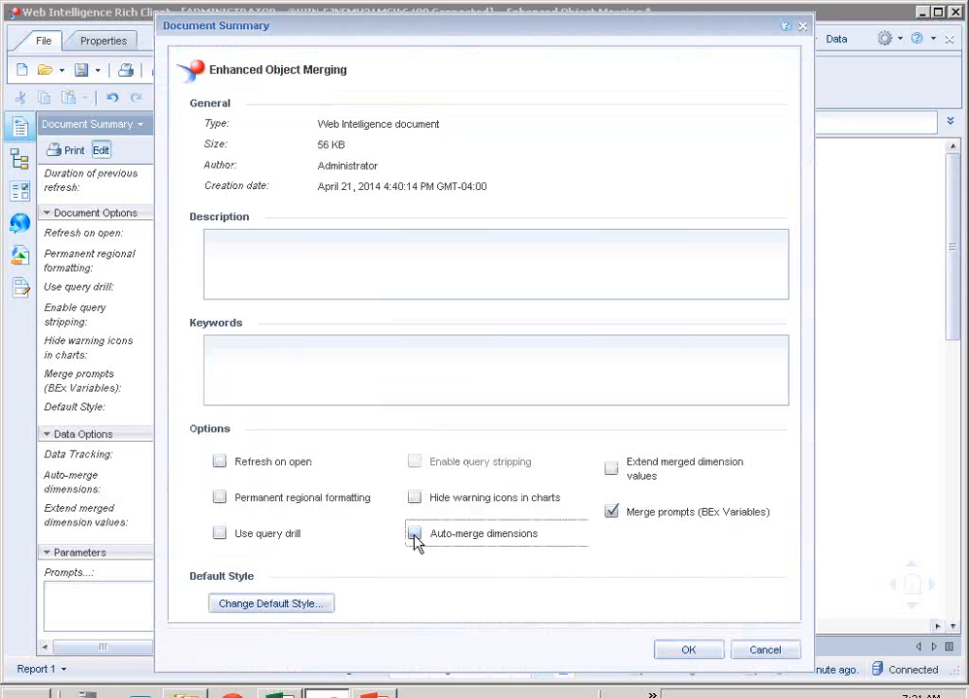
click(696, 651)
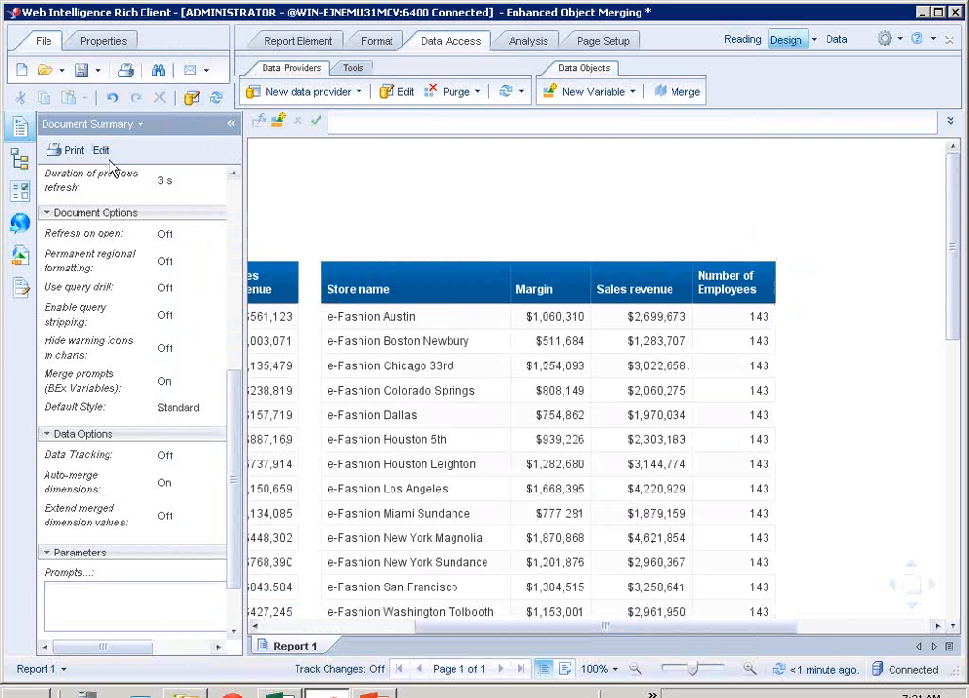
- Add the Store dimension to the existing Store name merged dimension from the available objects
click(21, 257)
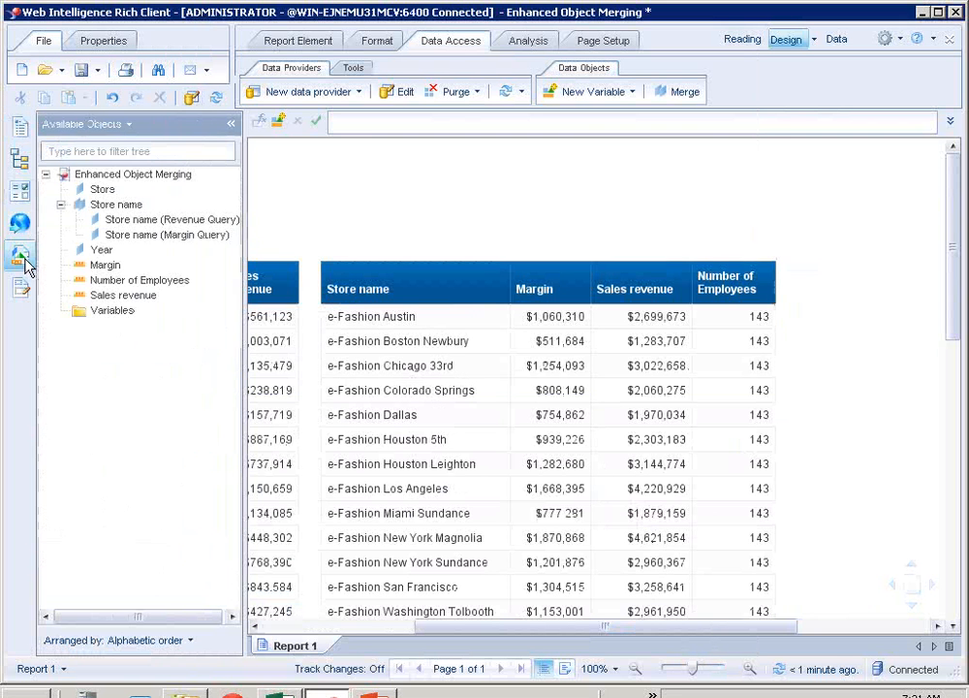
click(118, 208)
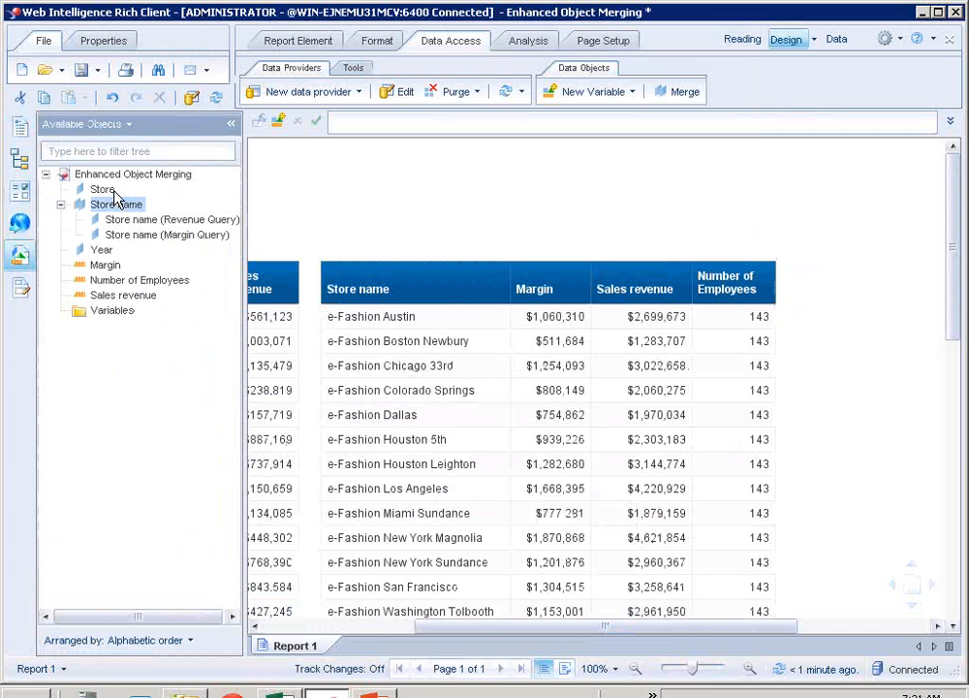
click(103, 190)
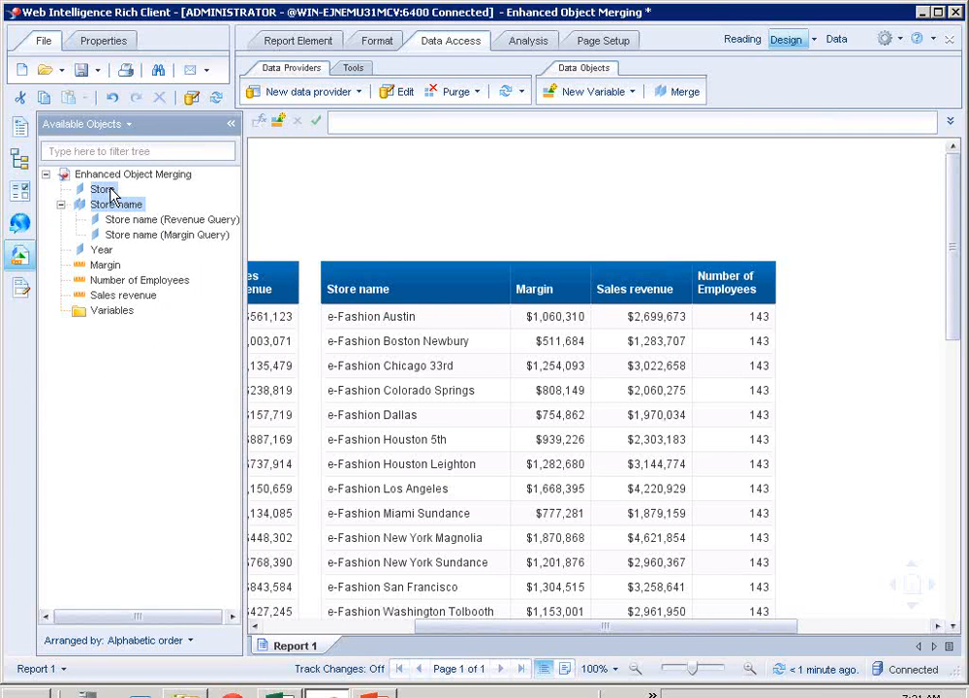
right_click(109, 194)
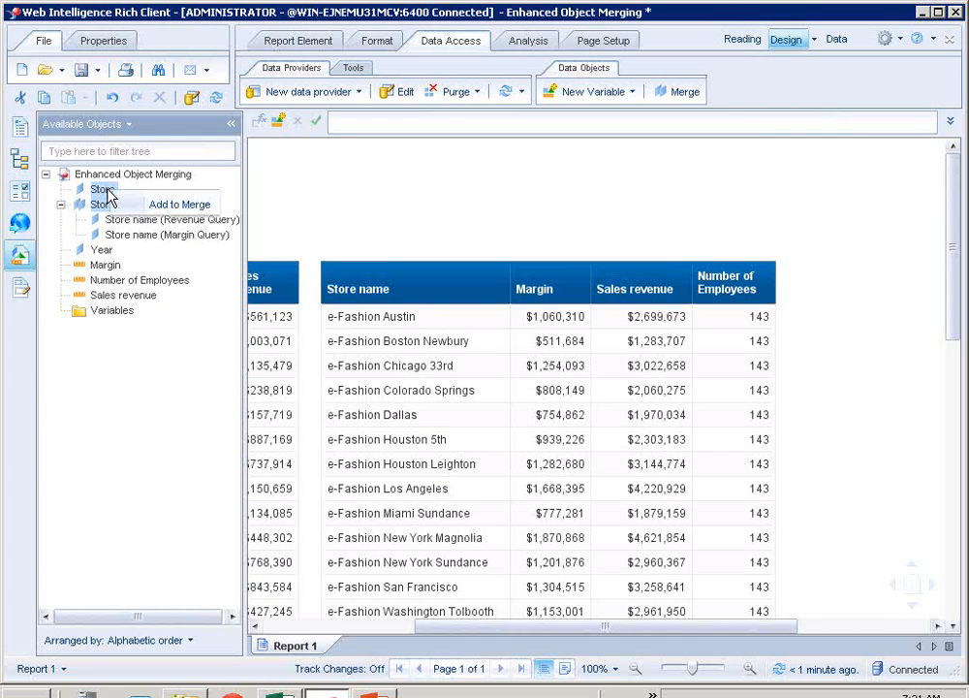
click(163, 206)
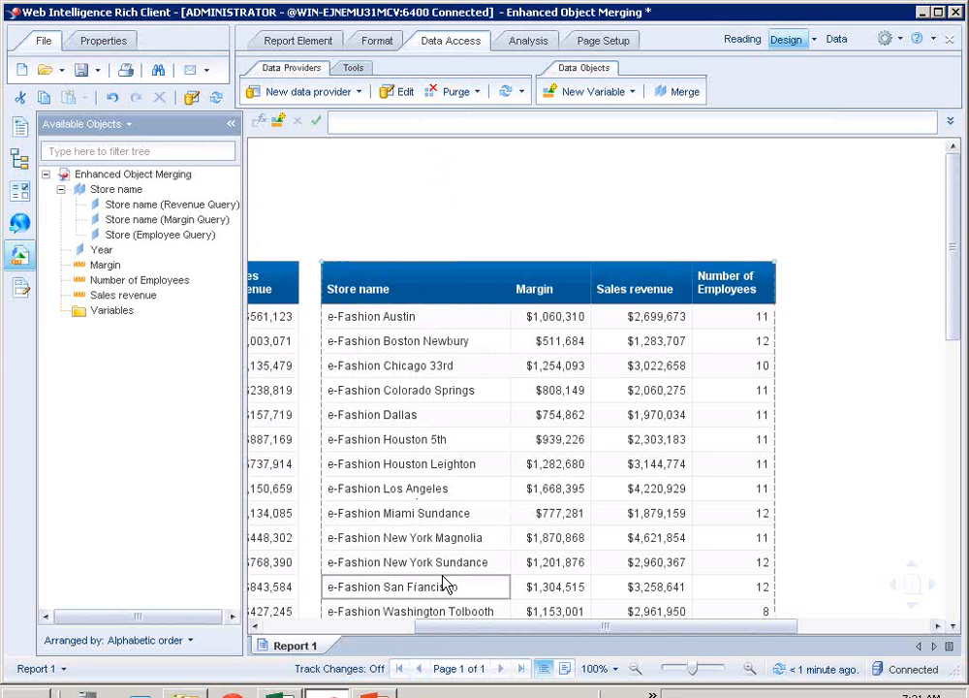
- Switch to the Webi Wednesdays Merge Ahead presentation in PowerPoint and show its closing slide as a slide show
mouse_move(376, 694)
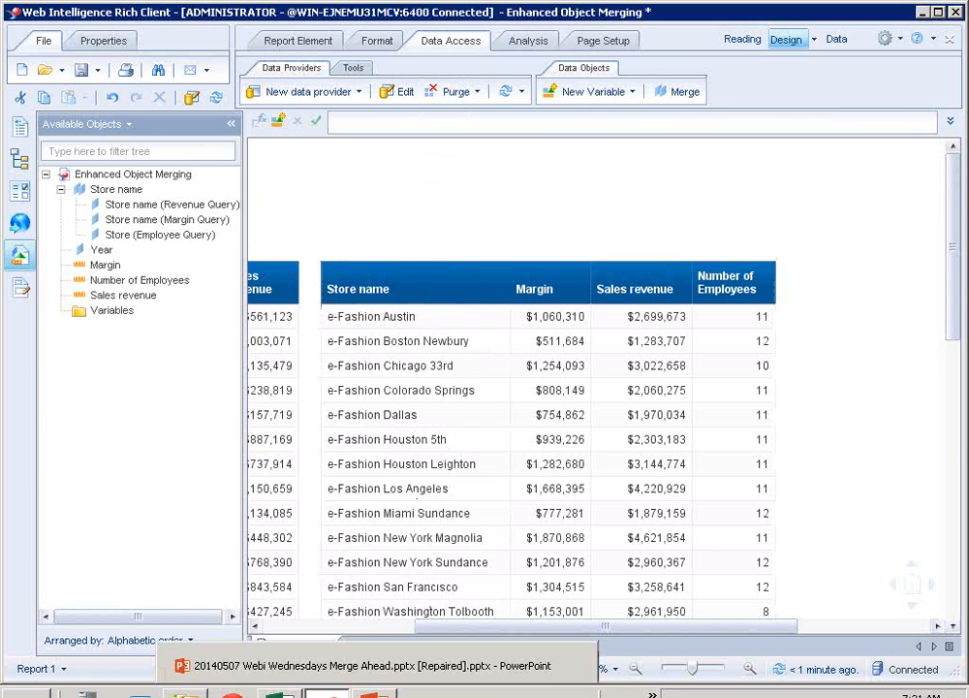
click(376, 694)
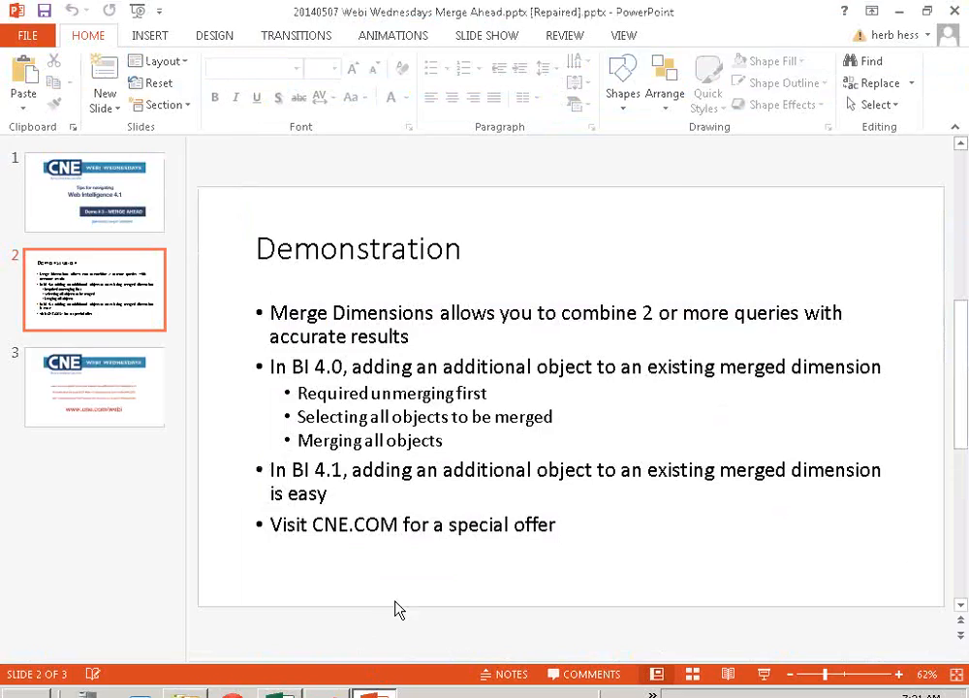
key(F5)
key(Right)
key(Right)
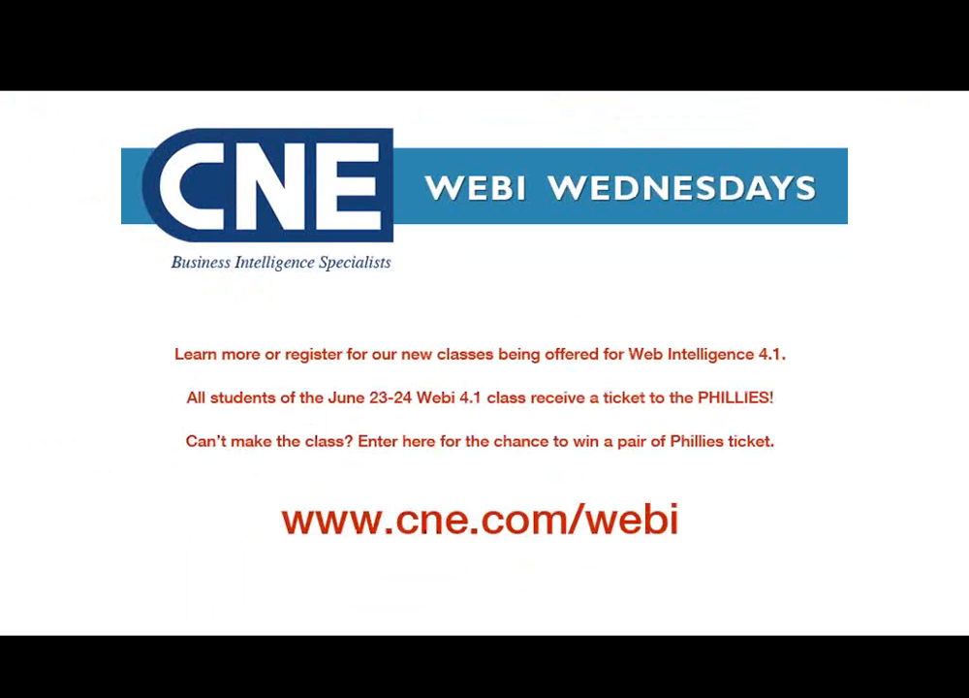